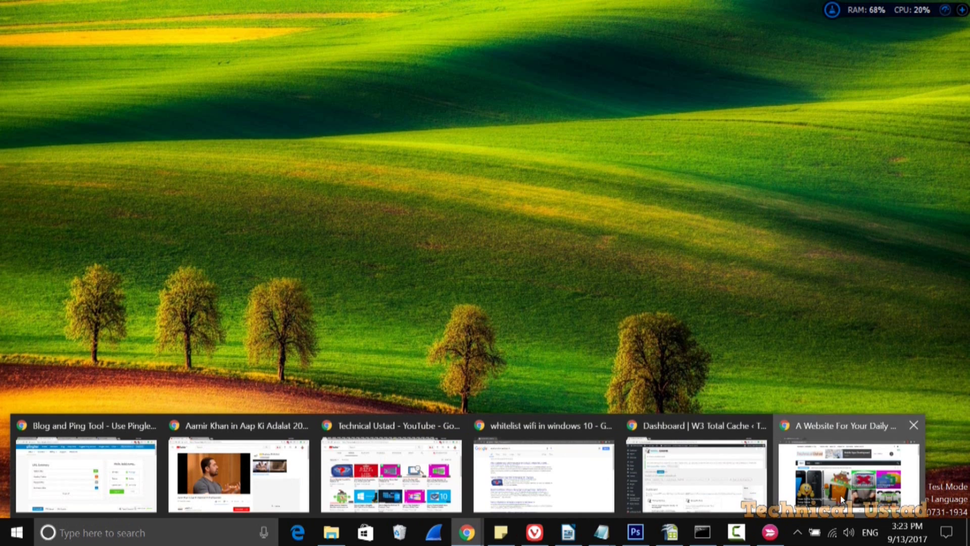
- Check the Sign In / Join popup on the live site, then hide the browser
click(840, 495)
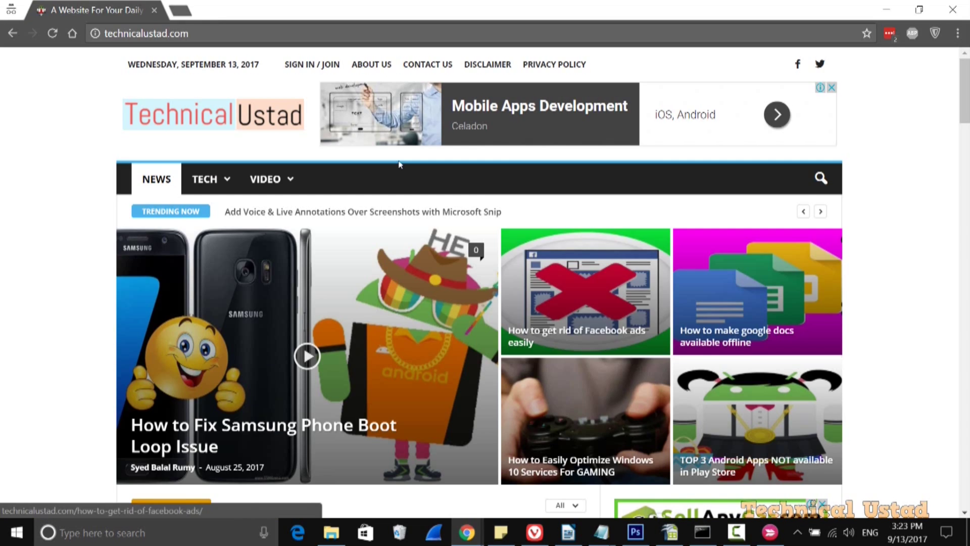
click(298, 67)
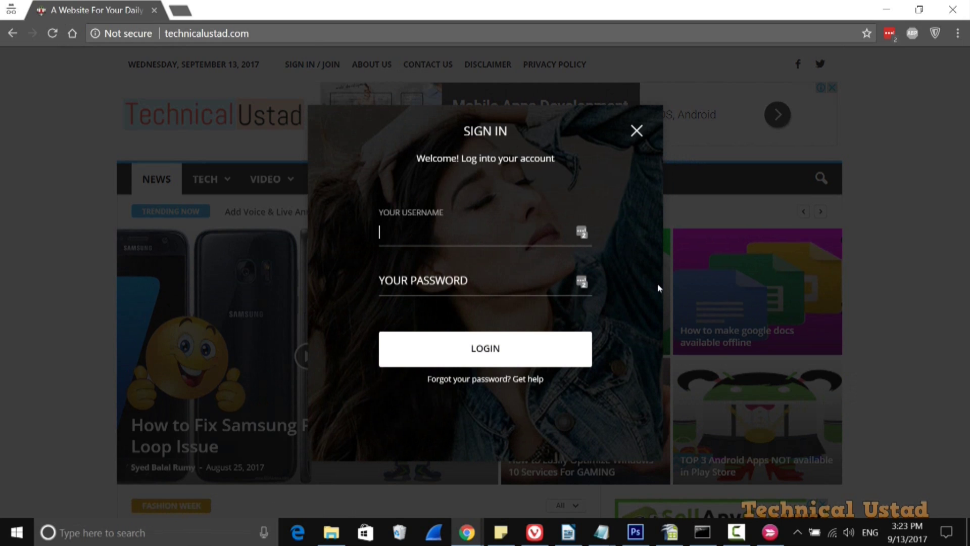
click(637, 132)
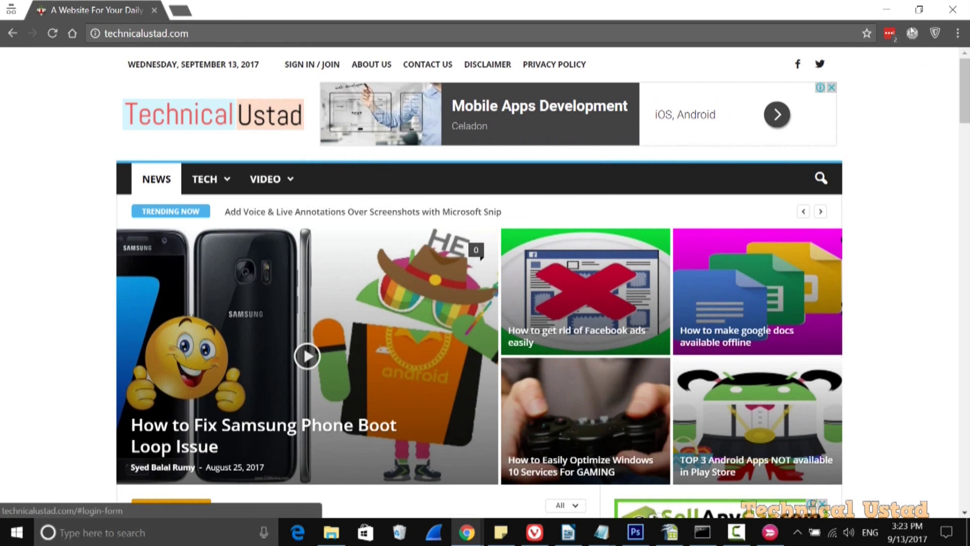
click(886, 10)
mouse_move(467, 533)
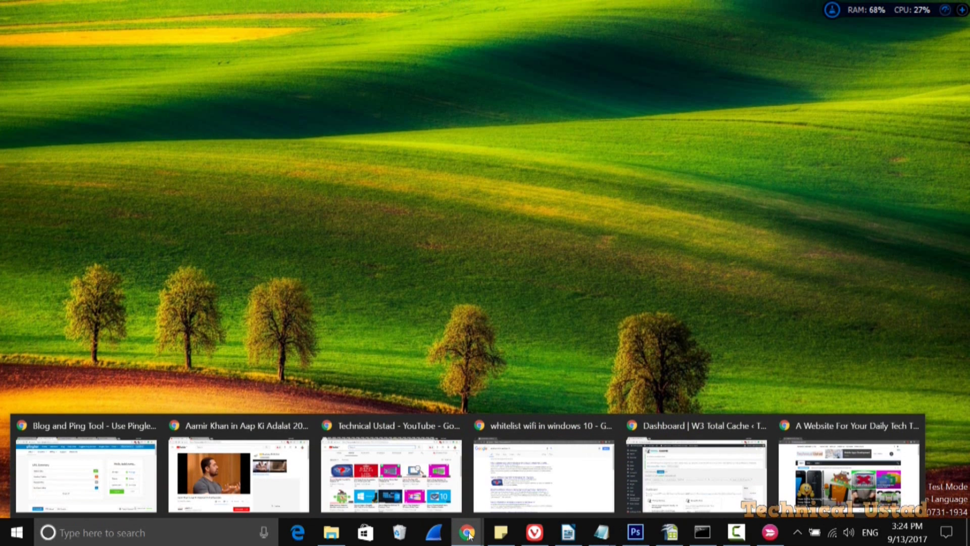
- From the cache dashboard, open the Newsmag Theme panel via the site menu
click(650, 485)
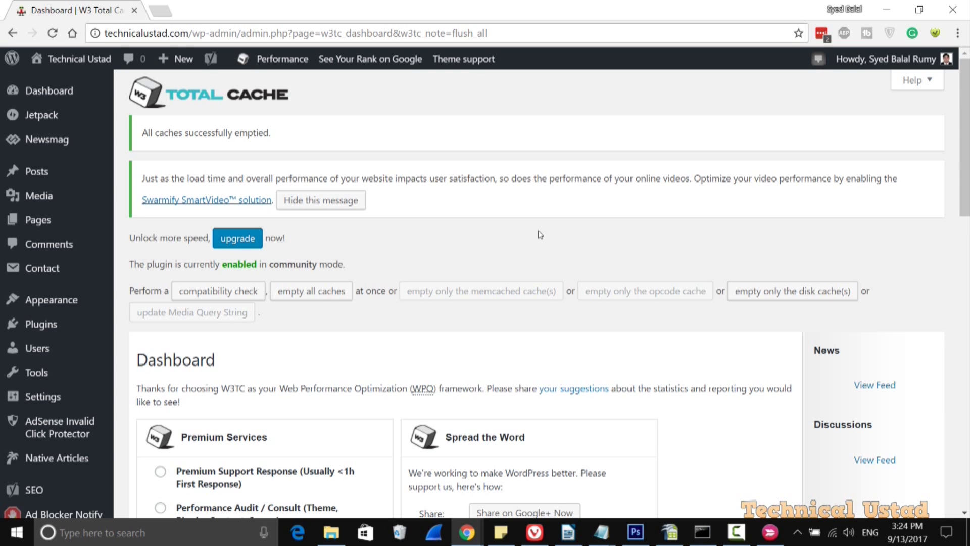
mouse_move(79, 58)
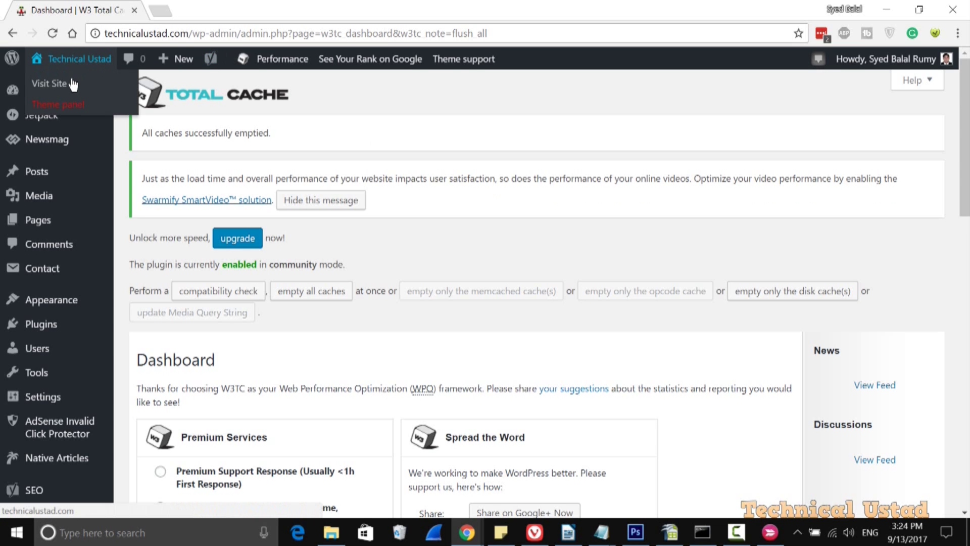
click(79, 86)
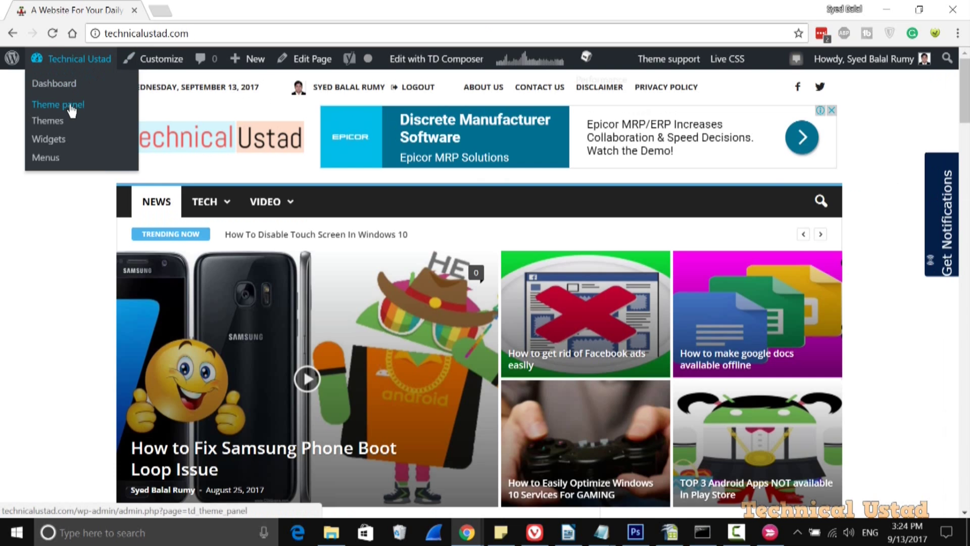
click(71, 111)
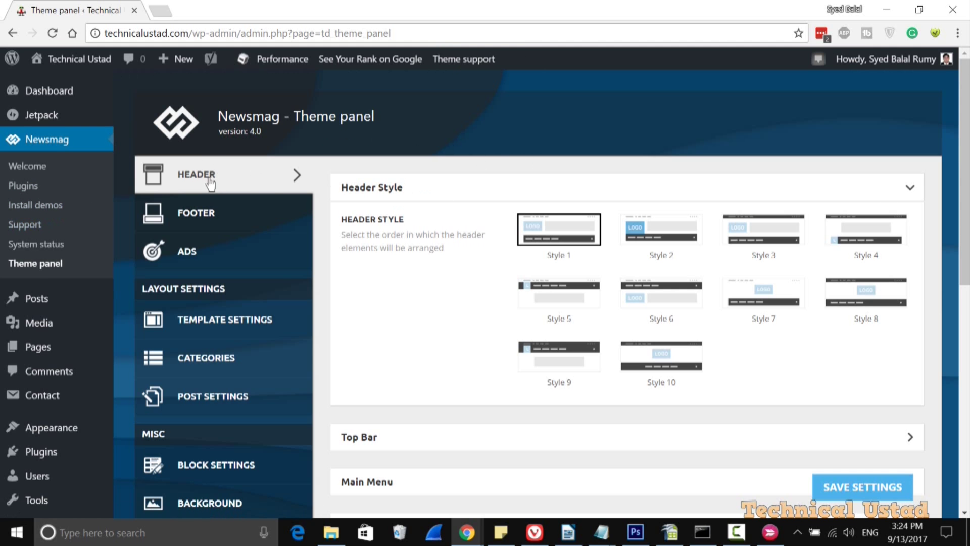
scroll(388, 214, down, 2)
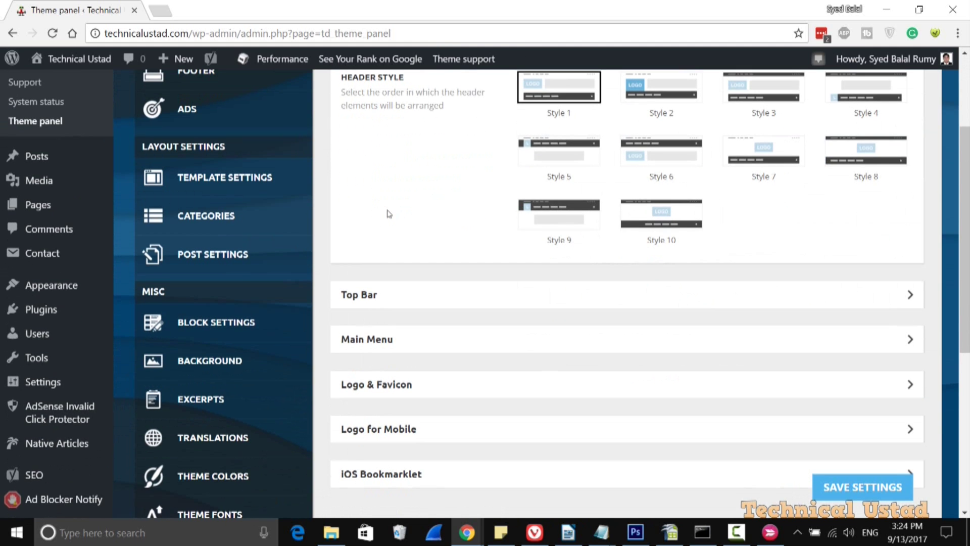
scroll(387, 214, down, 1)
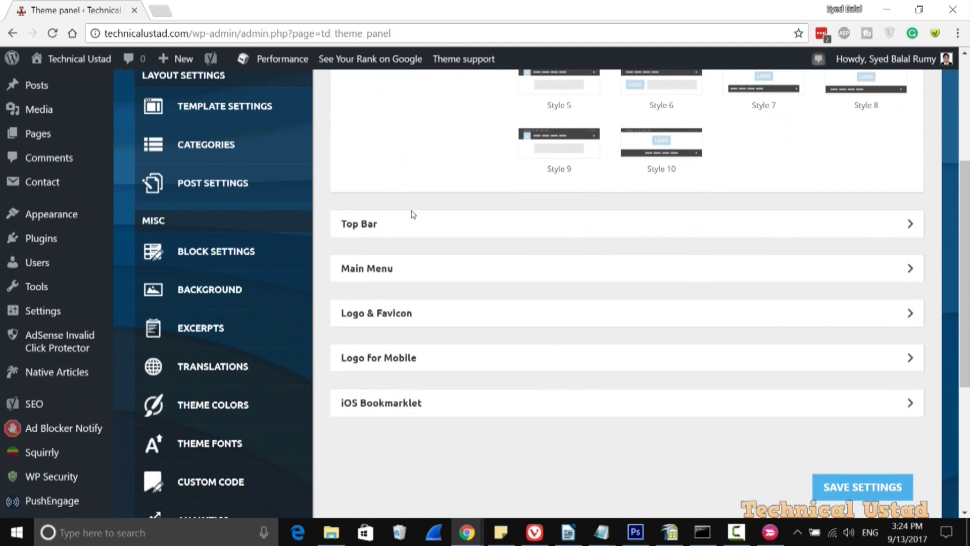
- Turn off Show Sign In / Join under Top Bar and save the theme settings
click(451, 228)
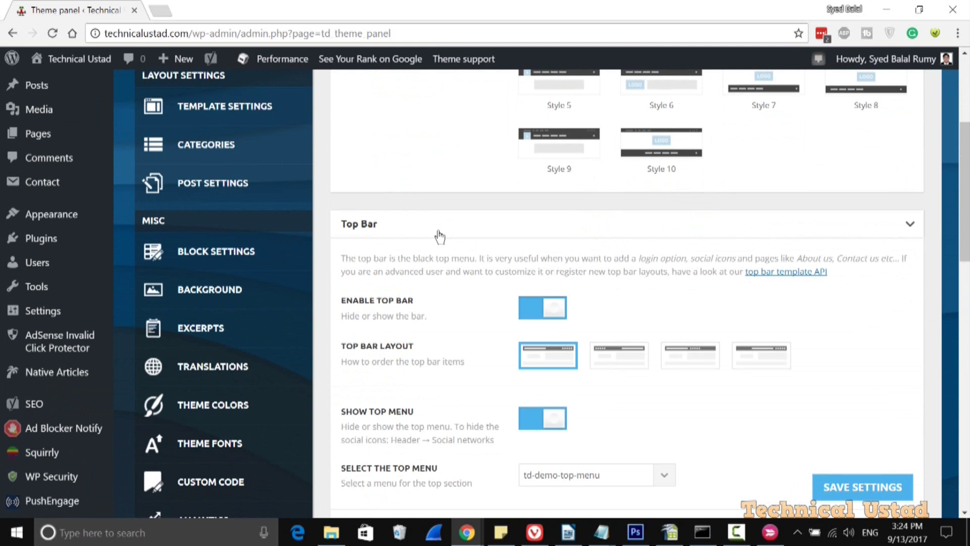
scroll(440, 234, down, 1)
scroll(438, 234, down, 1)
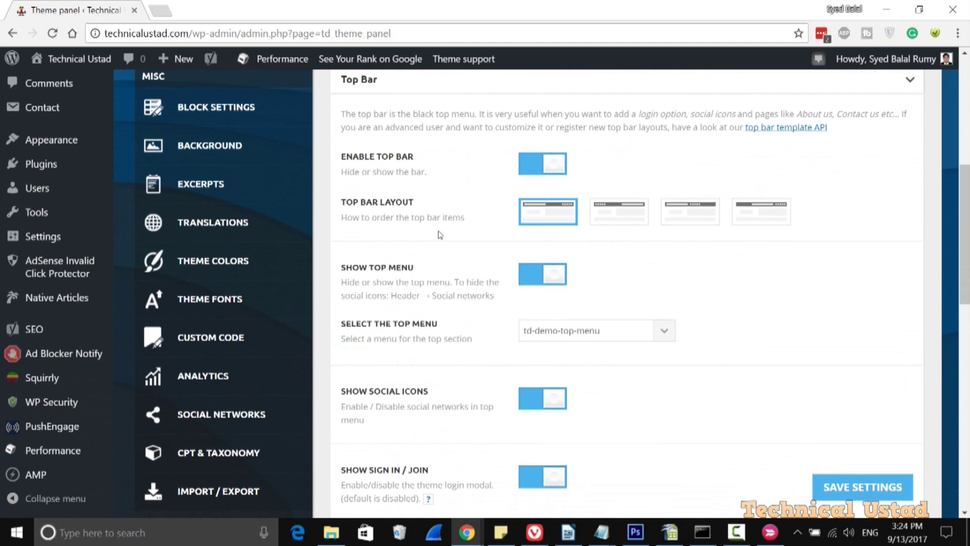
scroll(438, 235, down, 1)
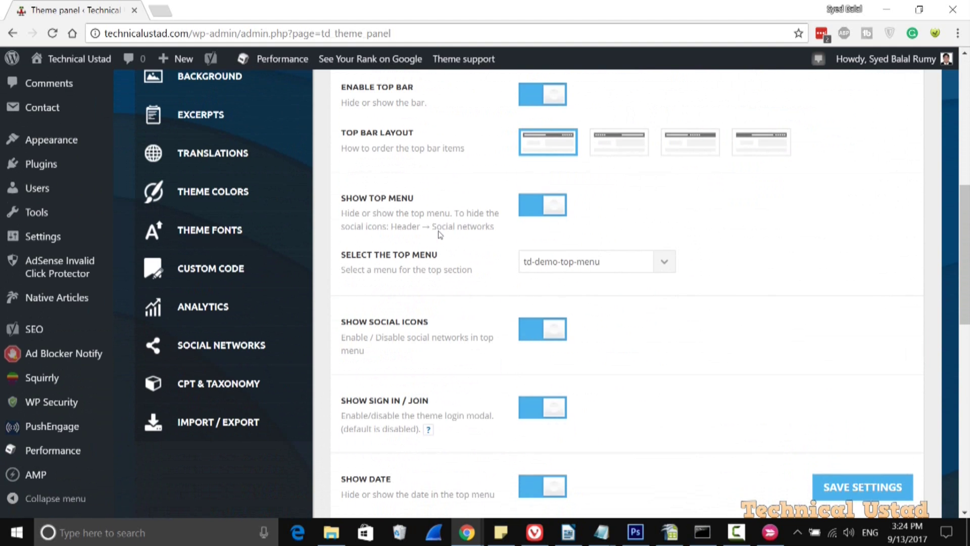
scroll(439, 235, down, 1)
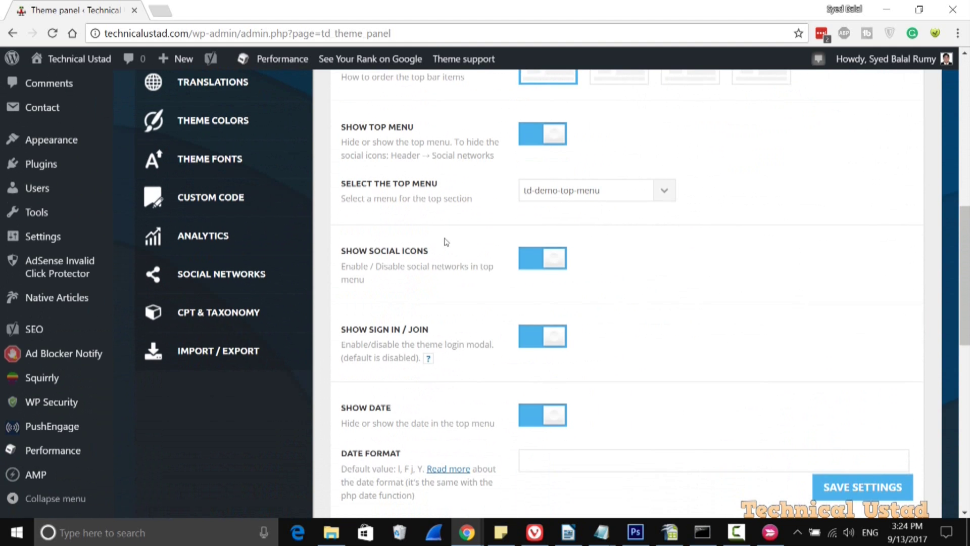
click(532, 342)
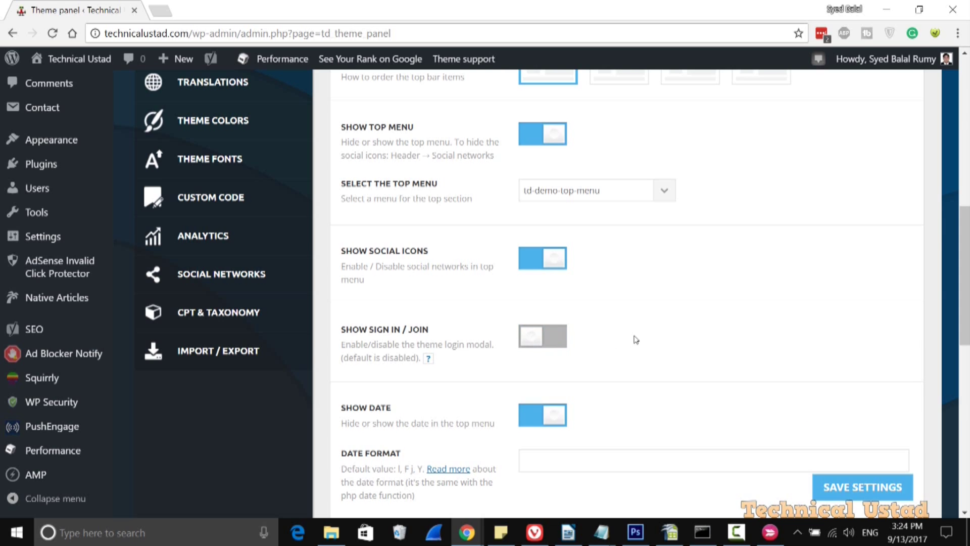
click(872, 492)
mouse_move(52, 451)
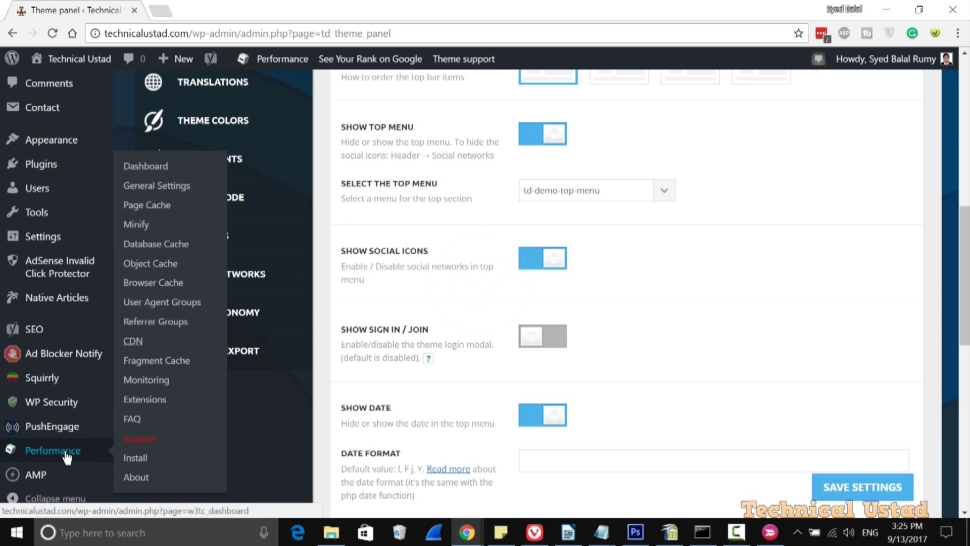
- Empty all caches from the W3 Total Cache Performance dashboard
click(156, 169)
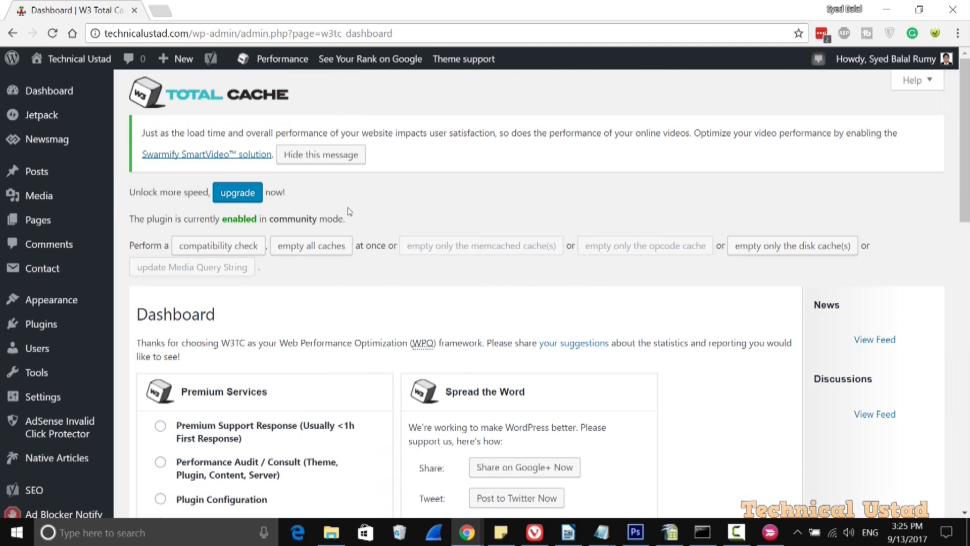
click(300, 250)
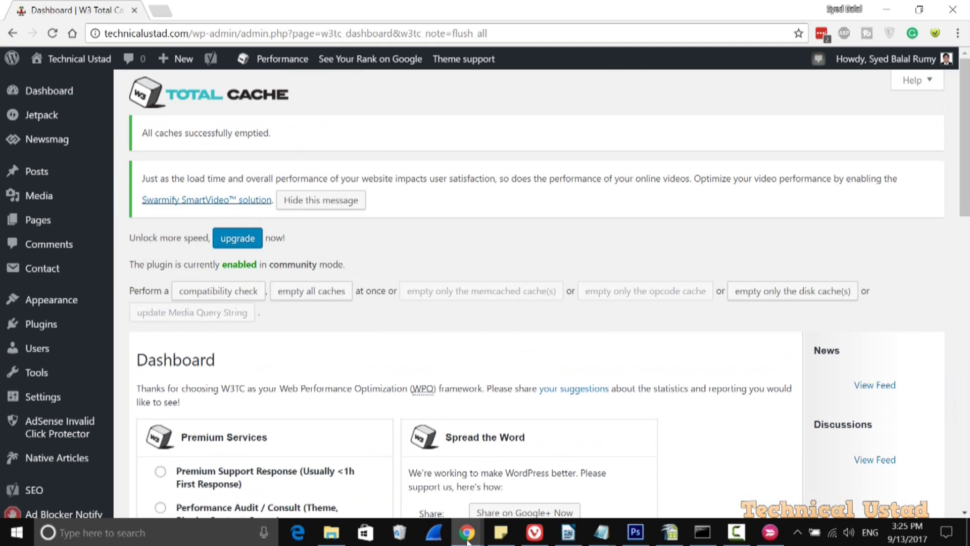
- Reload the Technical Ustad homepage to confirm Sign In / Join is gone, then minimize Chrome
mouse_move(466, 533)
click(833, 493)
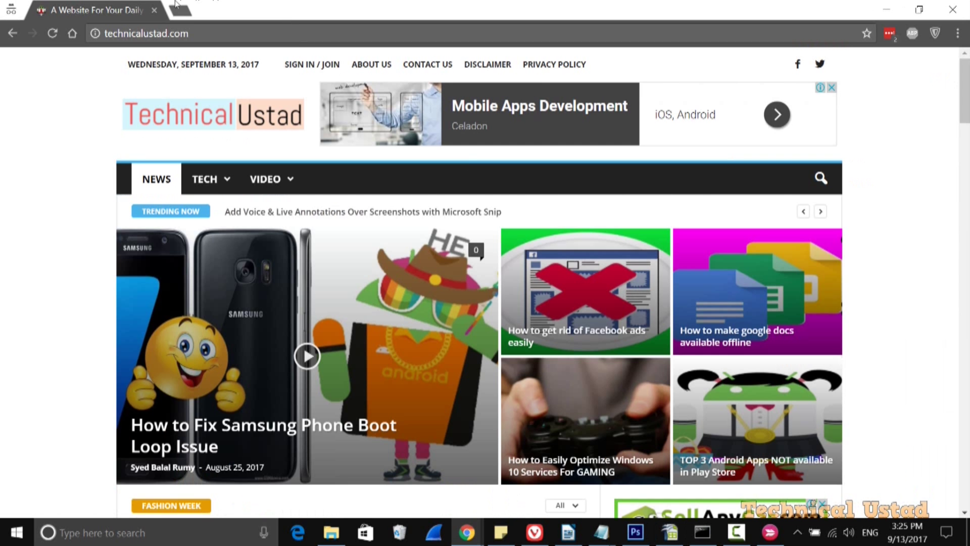
click(53, 34)
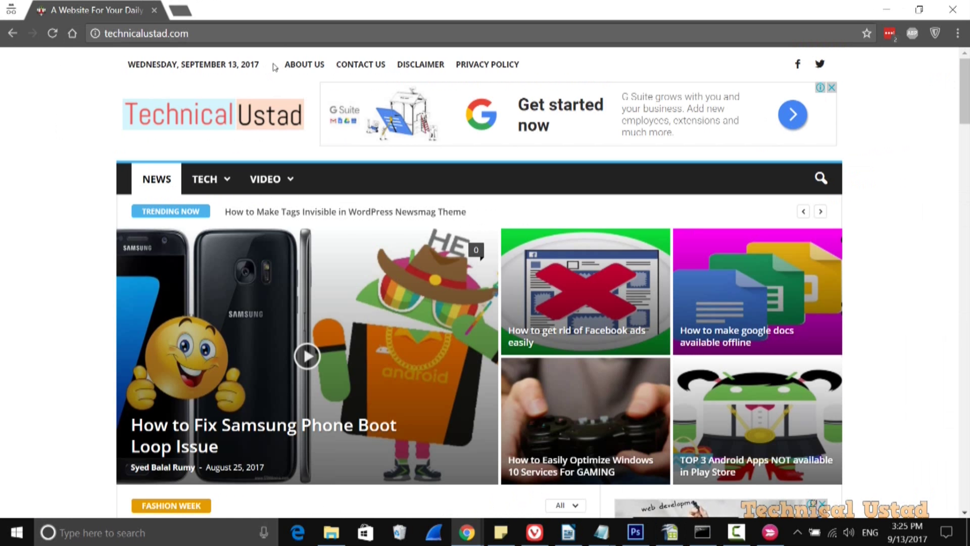
key(super+d)
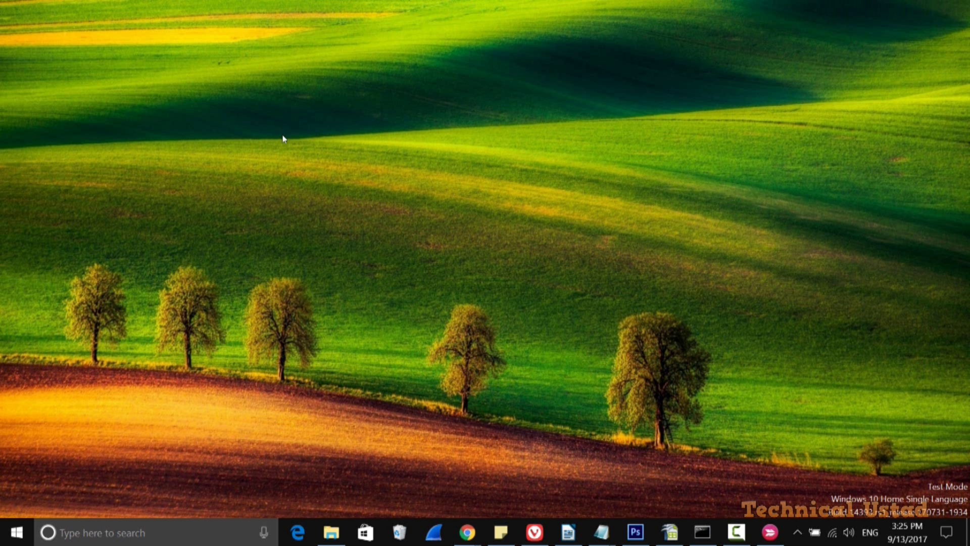